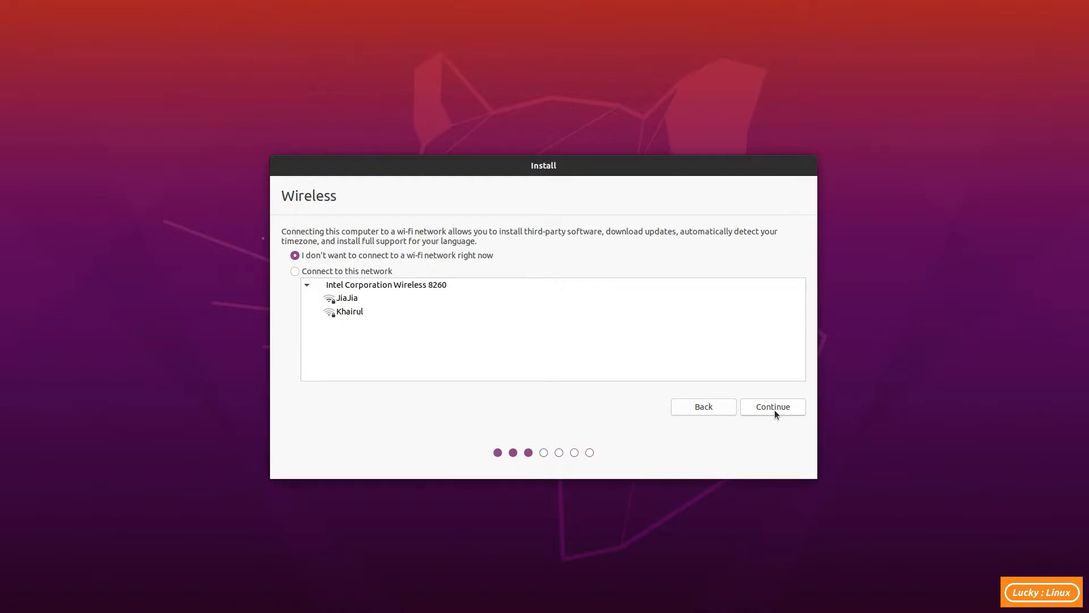
Step: Proceed without a Wi-Fi connection and accept the minimal installation without third-party software
click(775, 410)
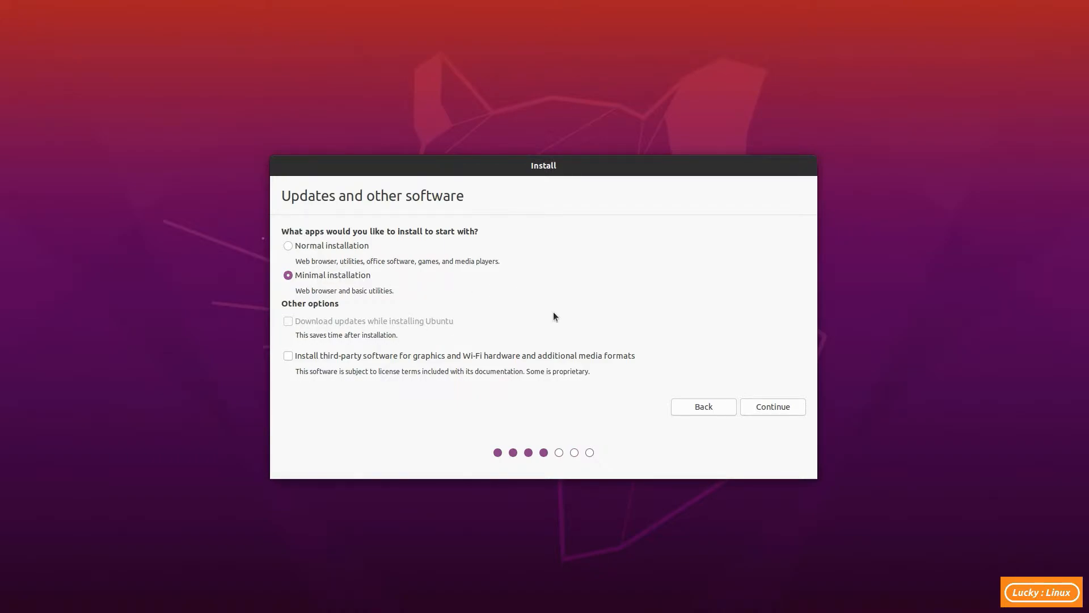
click(760, 408)
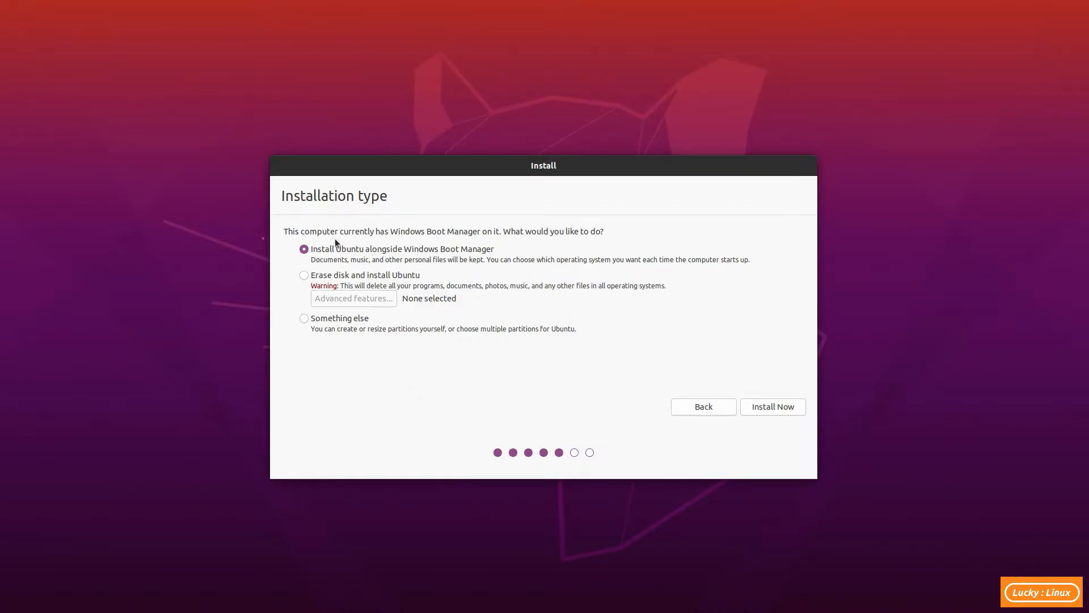
Step: Choose the "Something else" installation type to partition the disk manually
double_click(407, 231)
drag(407, 231, 462, 230)
click(431, 233)
click(304, 318)
click(780, 408)
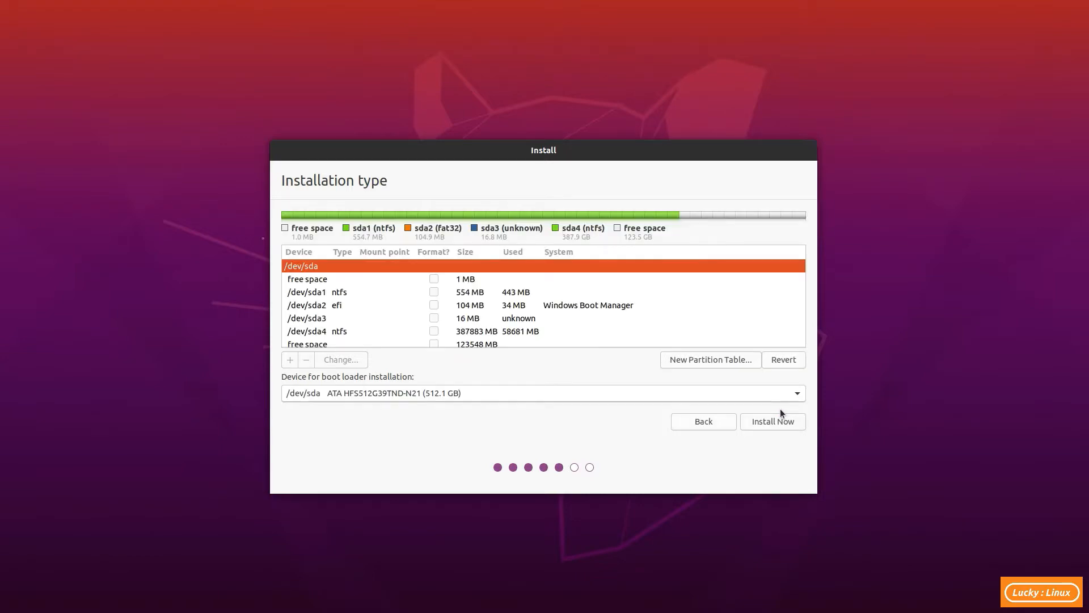
Step: Create an 8000 MB primary swap area at the beginning of the 123548 MB free space on /dev/sda
click(577, 306)
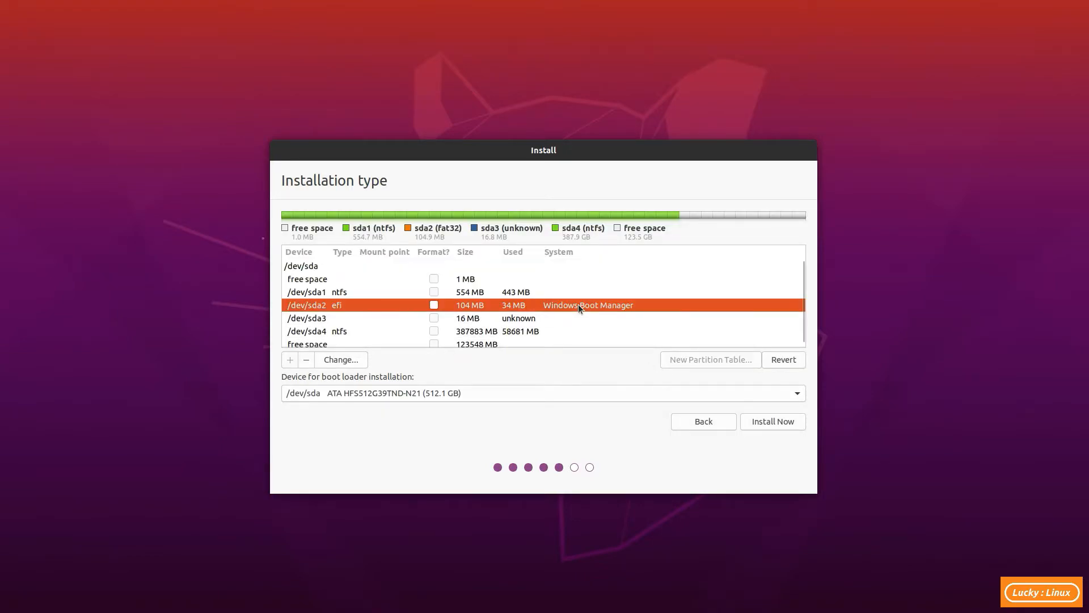
scroll(578, 304, down, 1)
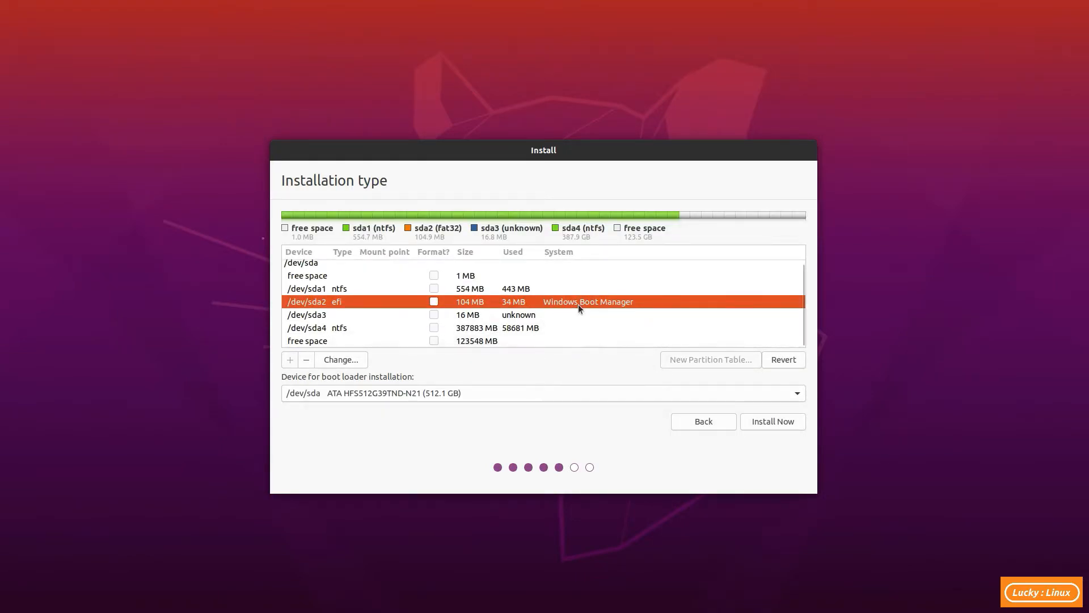
click(471, 342)
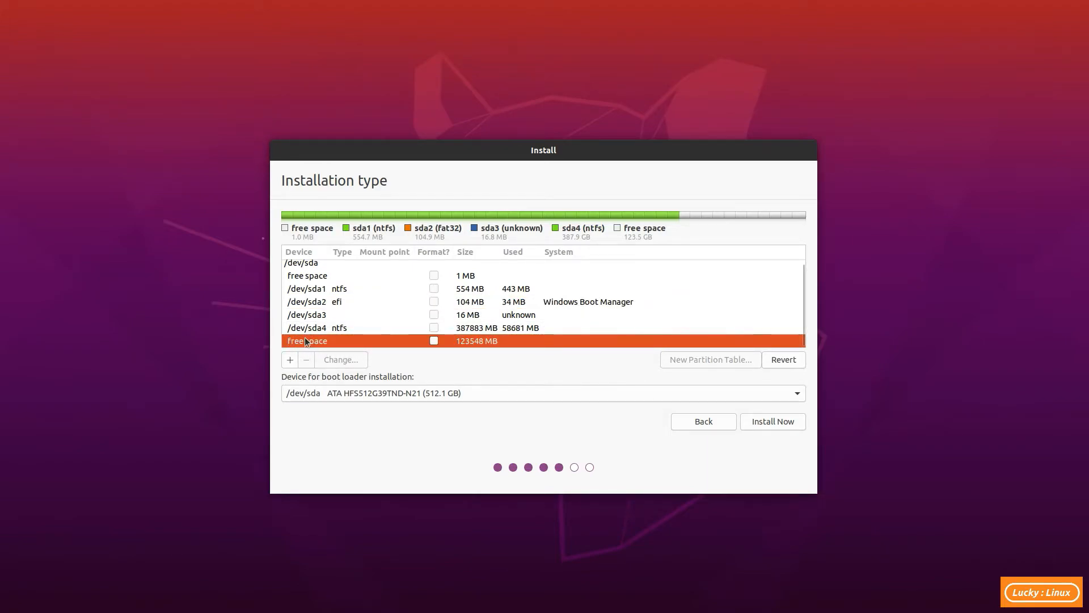
click(285, 363)
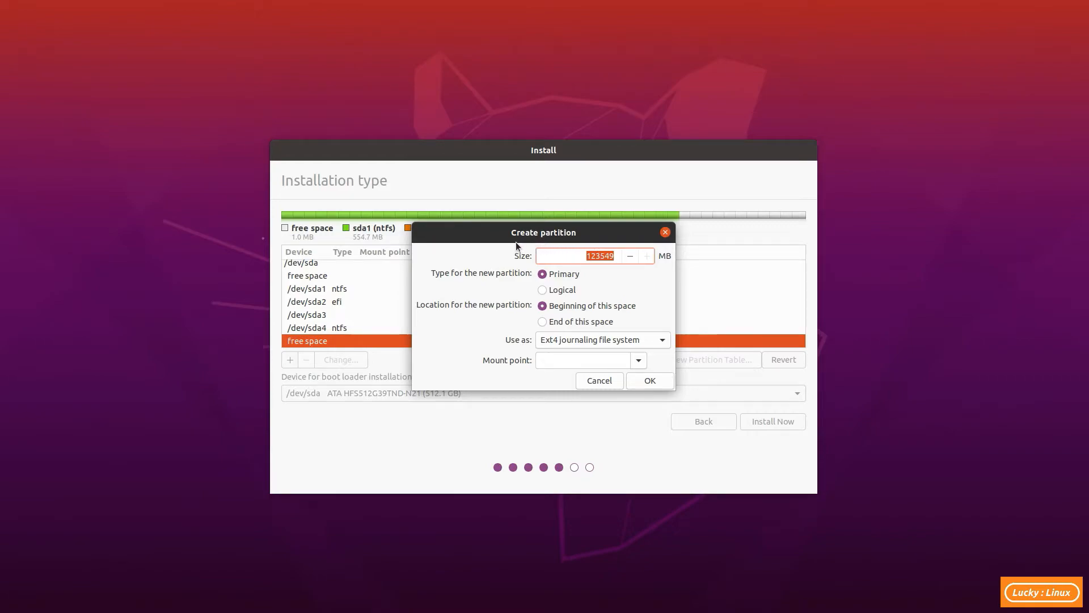
key(BackSpace)
text(8000)
click(665, 339)
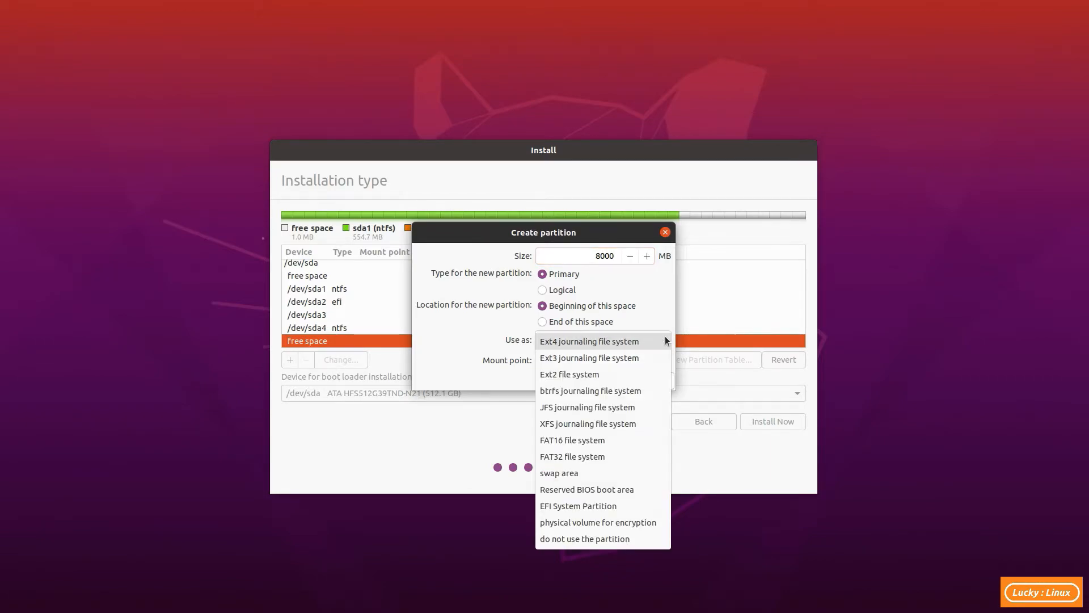
click(586, 475)
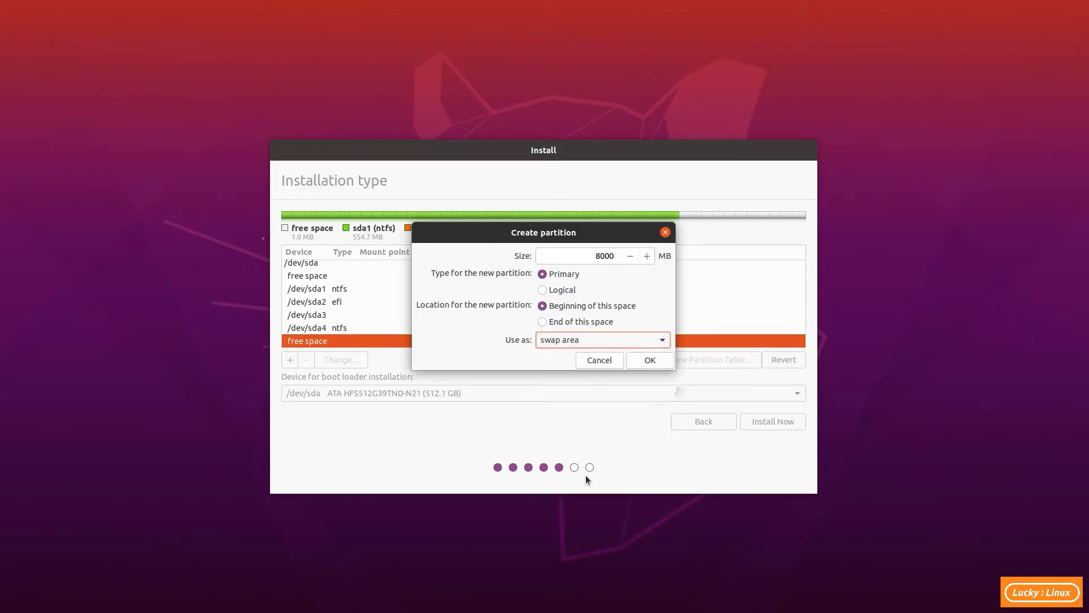
click(658, 360)
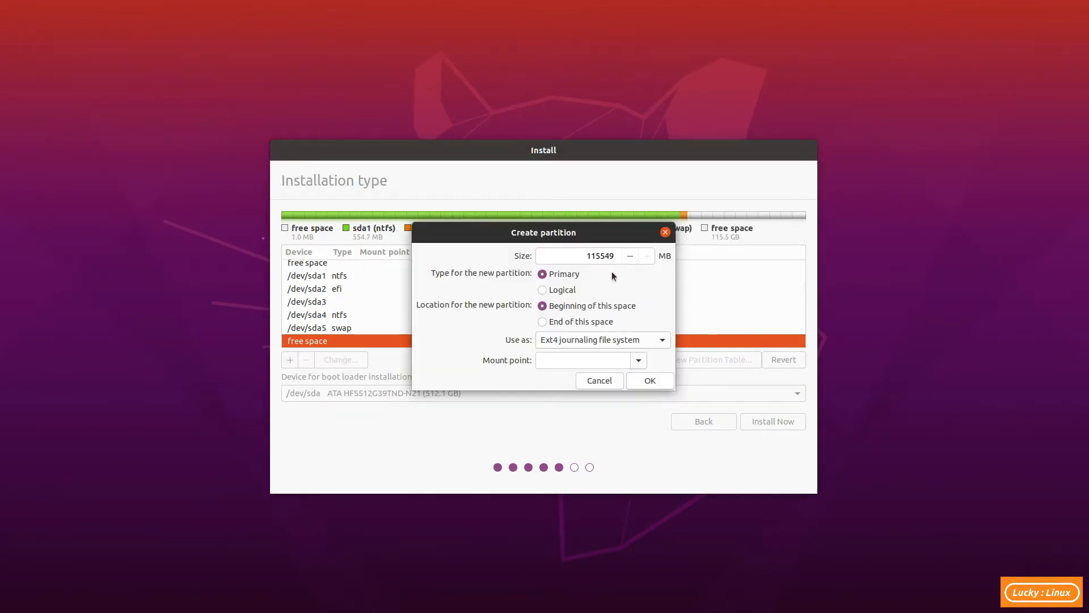
Step: Create a primary Ext4 partition with mount point / using all the remaining free space
click(636, 360)
click(584, 380)
click(647, 381)
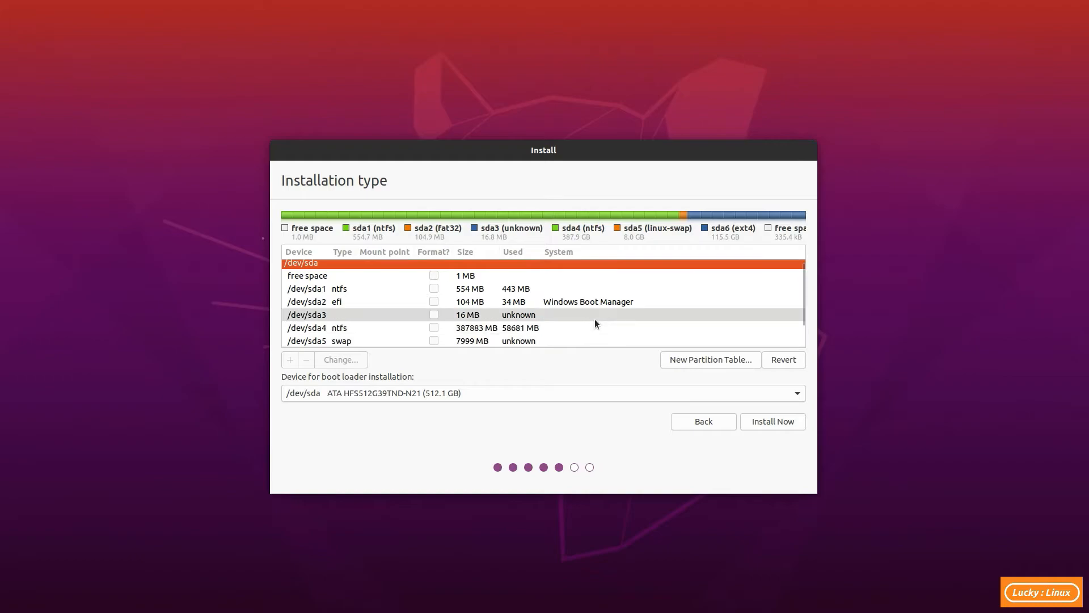
Step: Check the new partitions, then start the installation and write the partition changes to the disk
scroll(594, 321, down, 2)
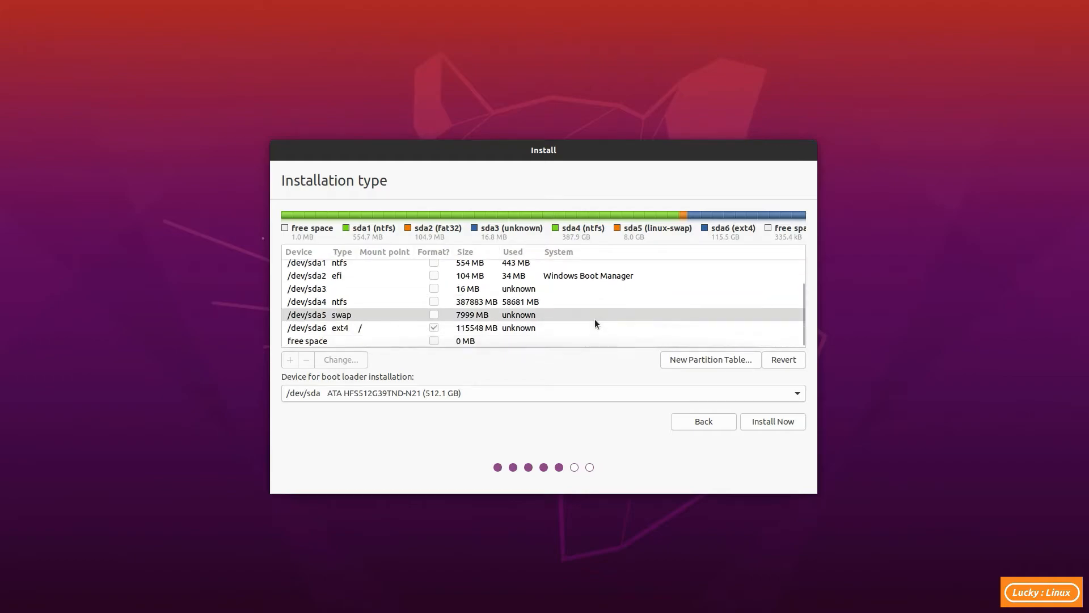
click(493, 329)
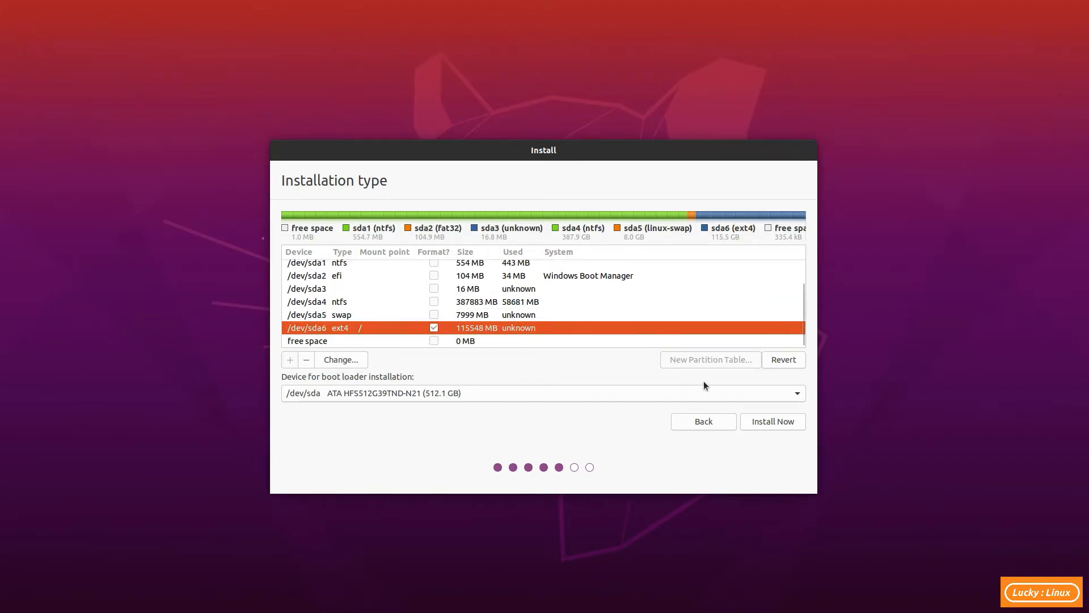
click(774, 424)
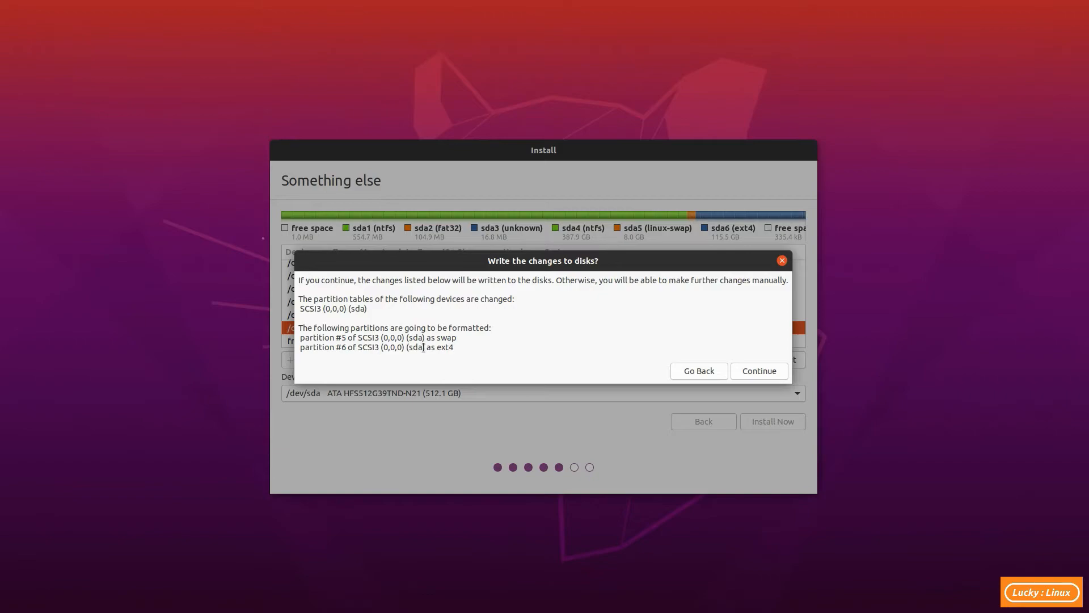
click(780, 373)
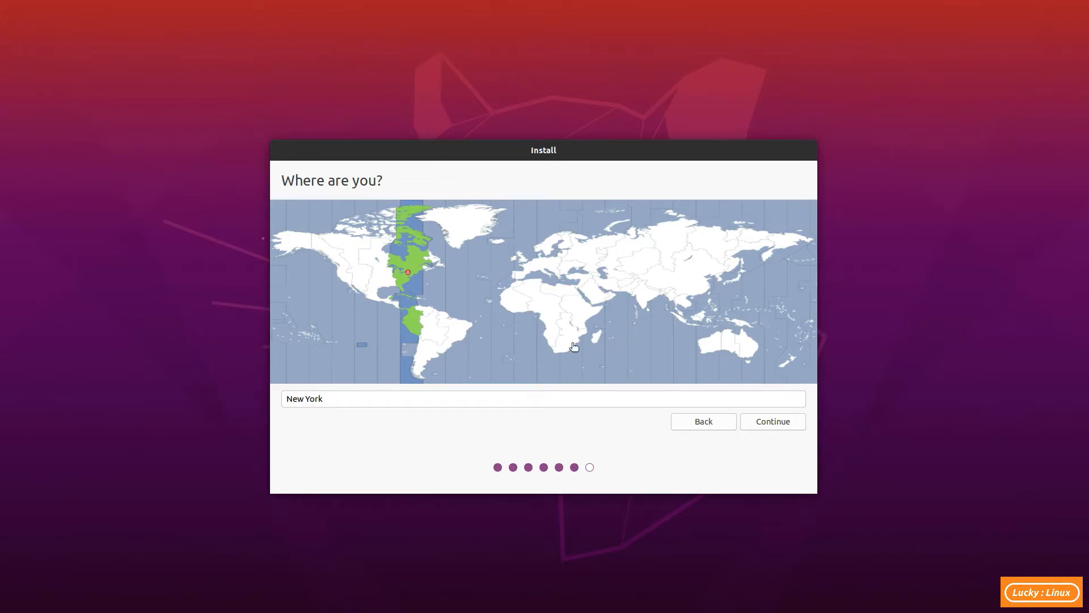
Step: Accept New York as the location for the time zone
drag(523, 152, 450, 138)
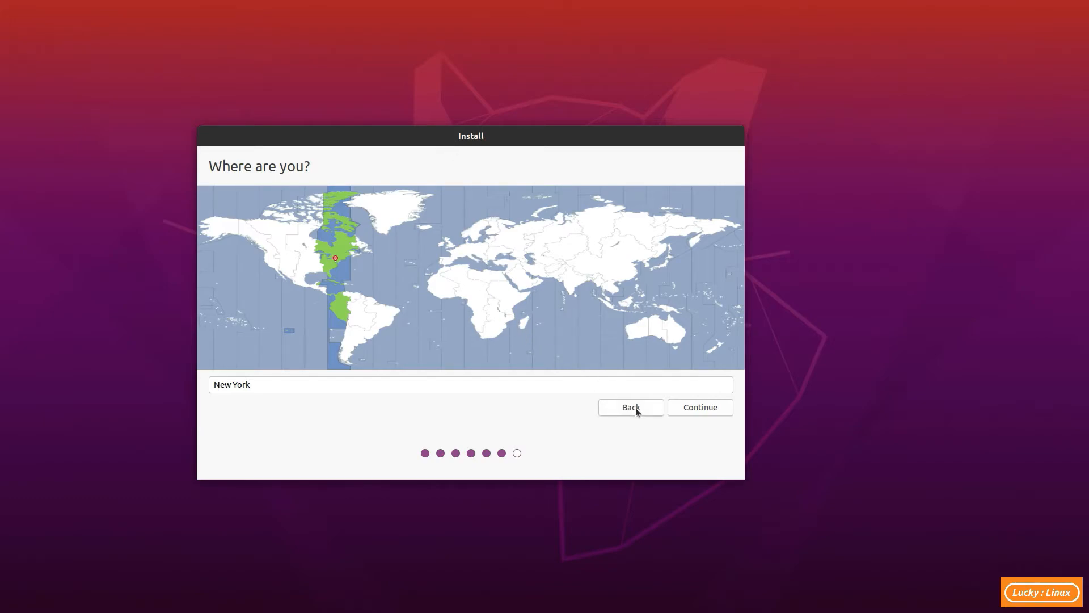
click(705, 410)
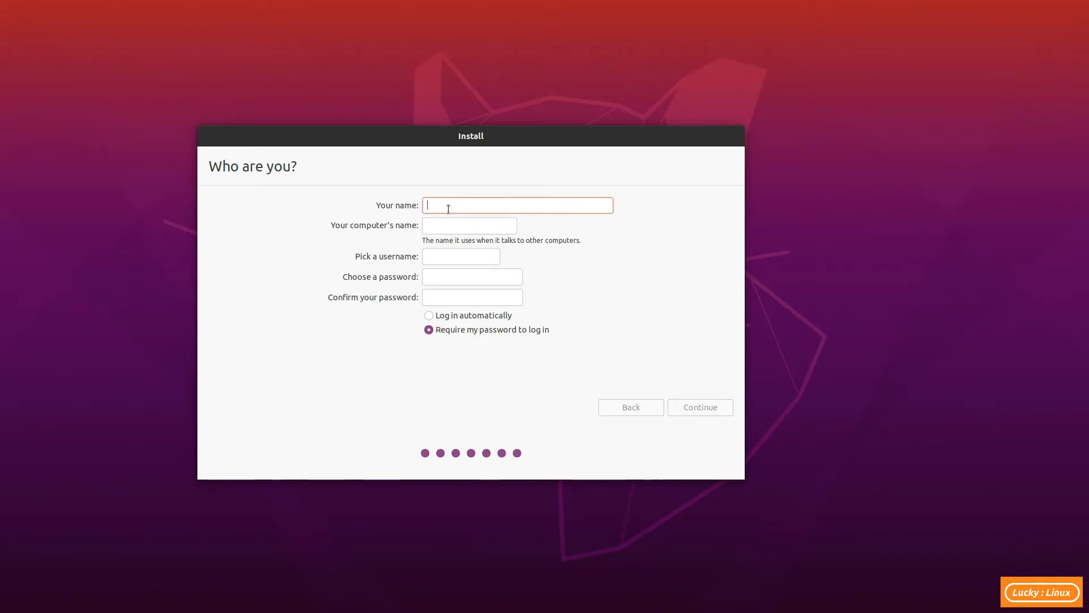
Step: Enter the account holder's name and set the computer's name to ARLR-UX360UAK
text(Ilcejiuklx)
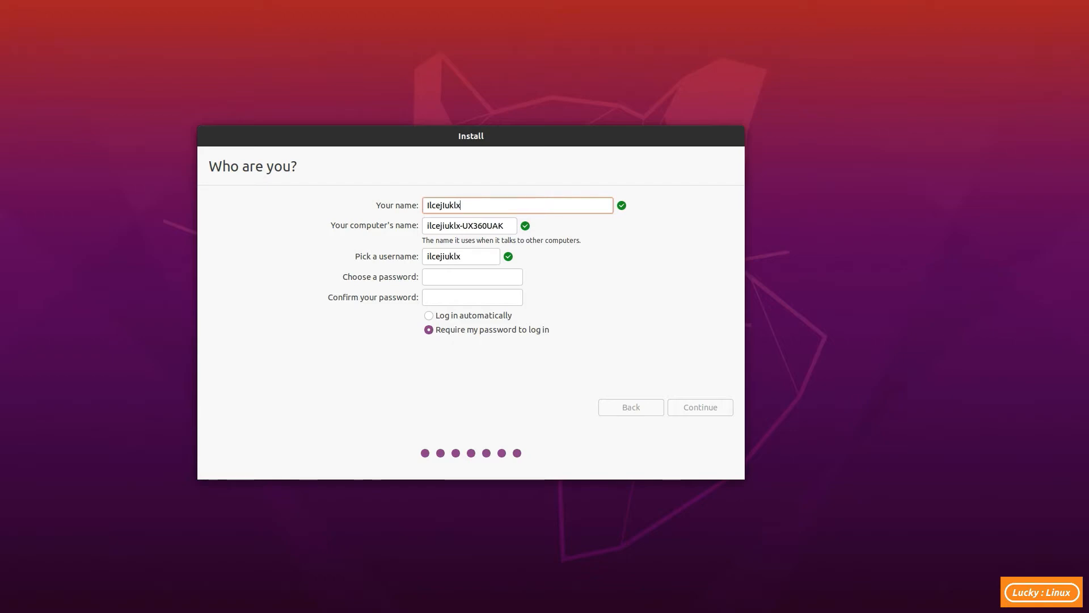
click(462, 226)
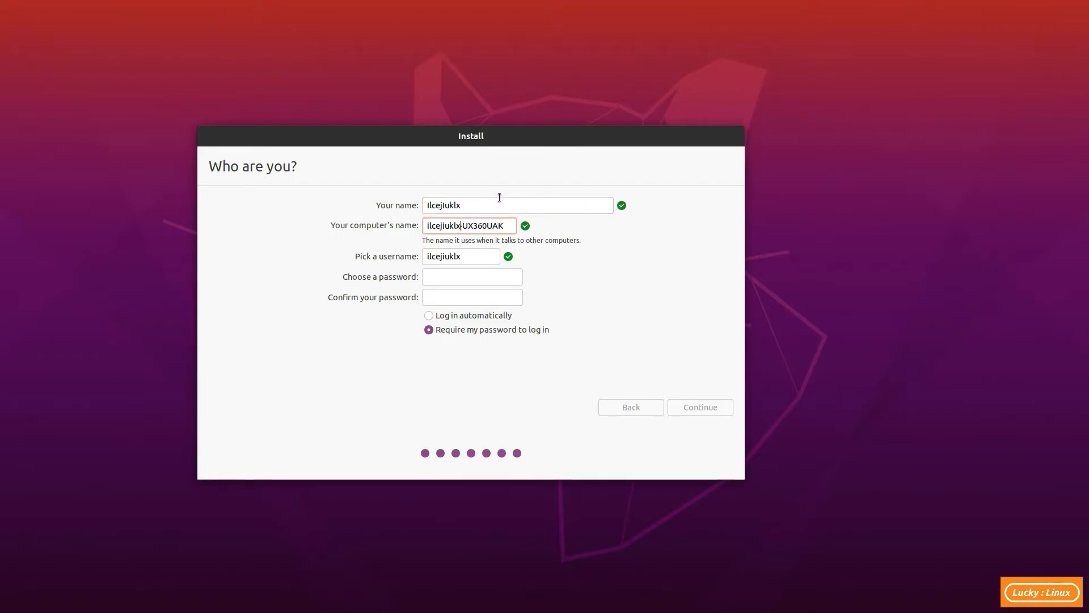
key(BackSpace)
key(BackSpace)
key(BackSpace)
key(BackSpace)
key(BackSpace)
key(BackSpace)
key(BackSpace)
key(BackSpace)
key(BackSpace)
key(BackSpace)
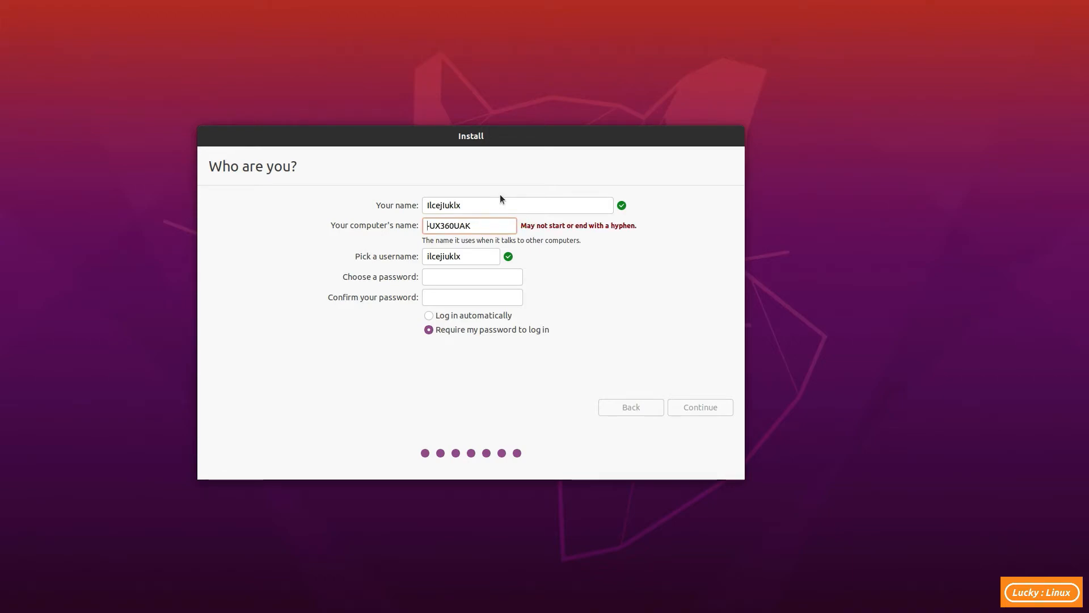
text(ARLR)
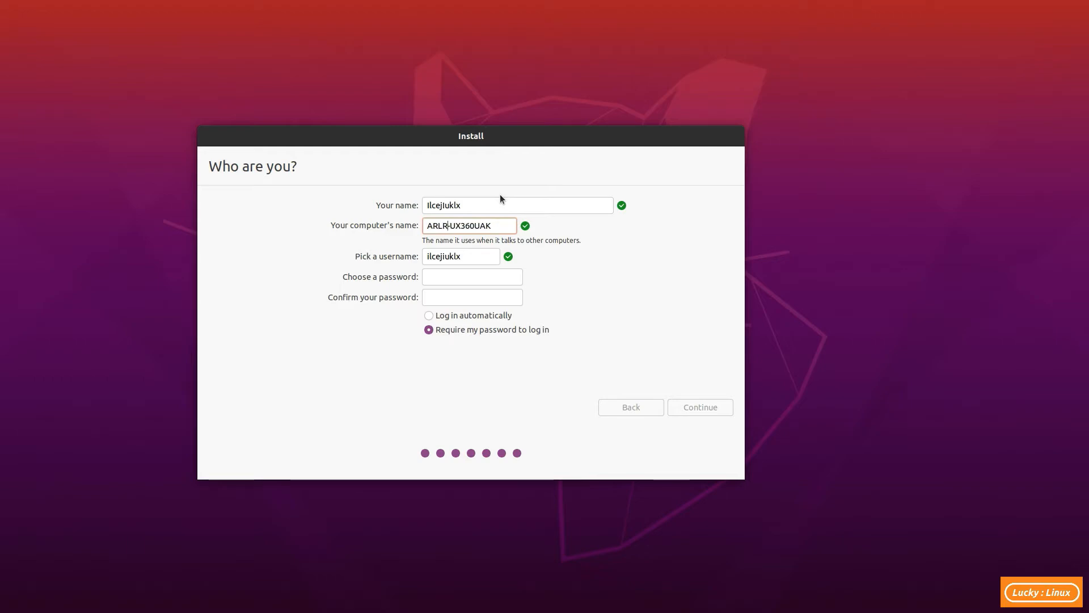
key(BackSpace)
key(BackSpace)
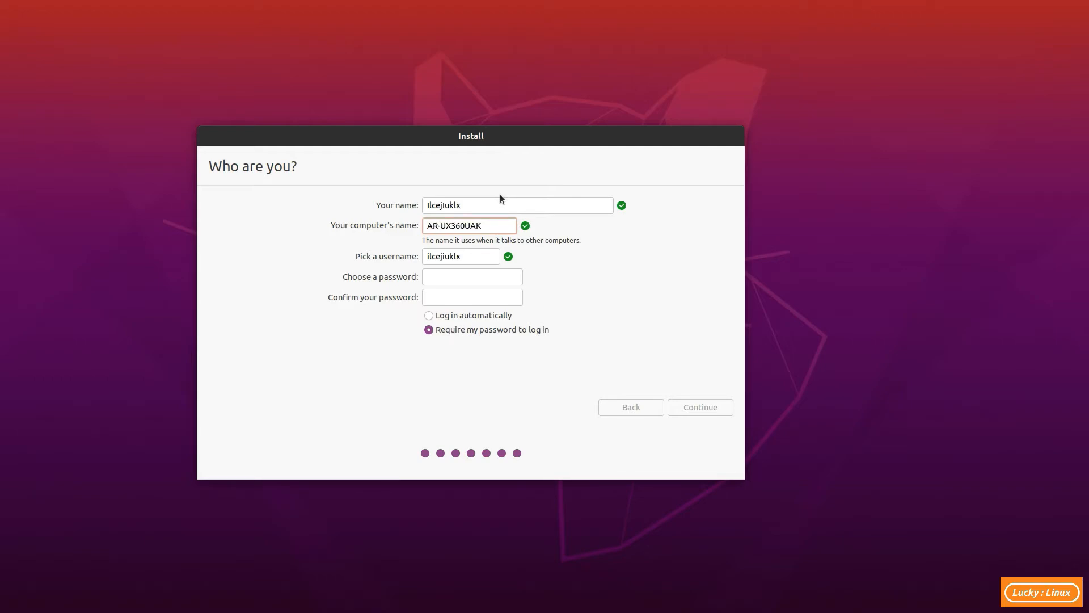
text(LR)
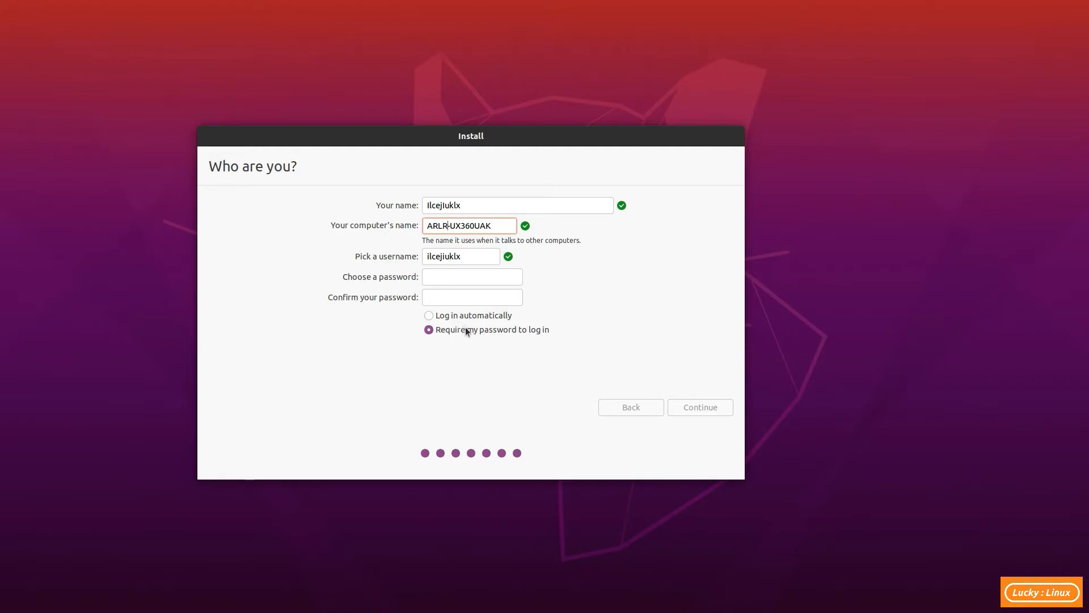
Step: Enable automatic login, enter and confirm the account password, and continue with the installation
click(450, 314)
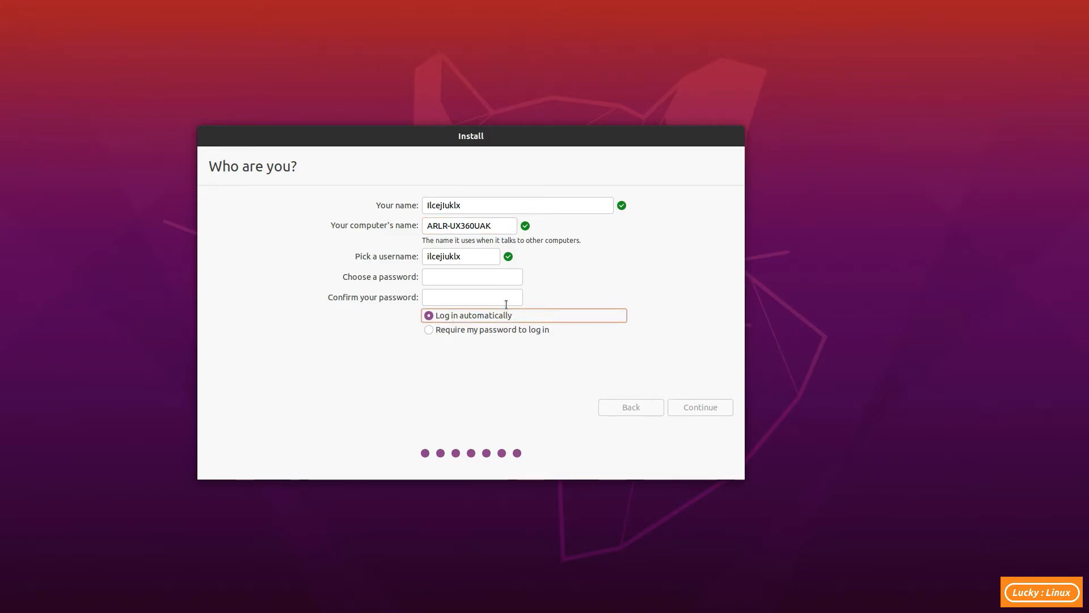
click(479, 279)
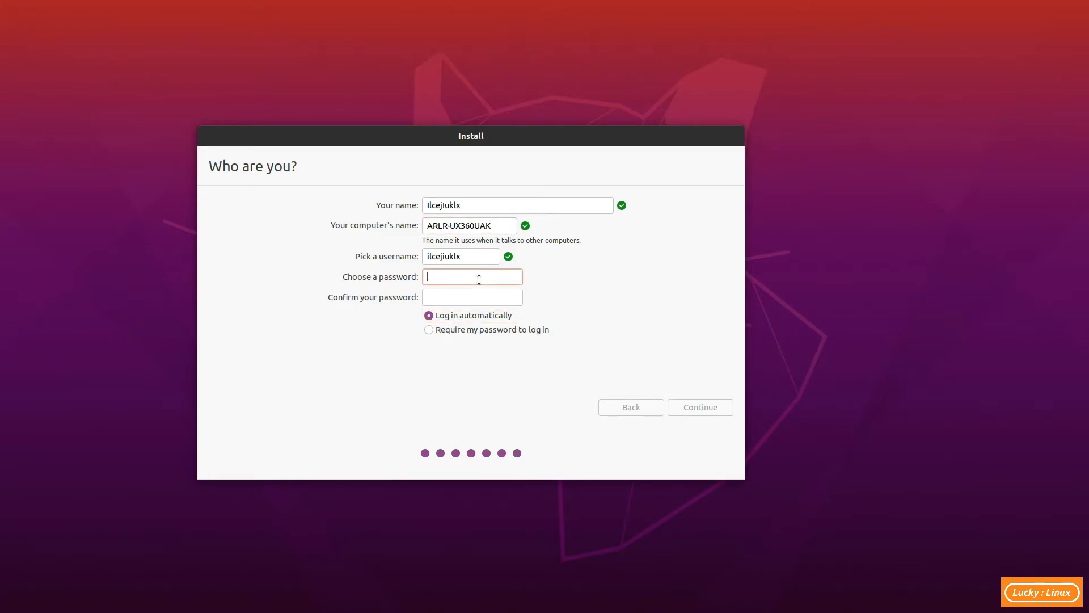
text(a)
click(472, 296)
text(a)
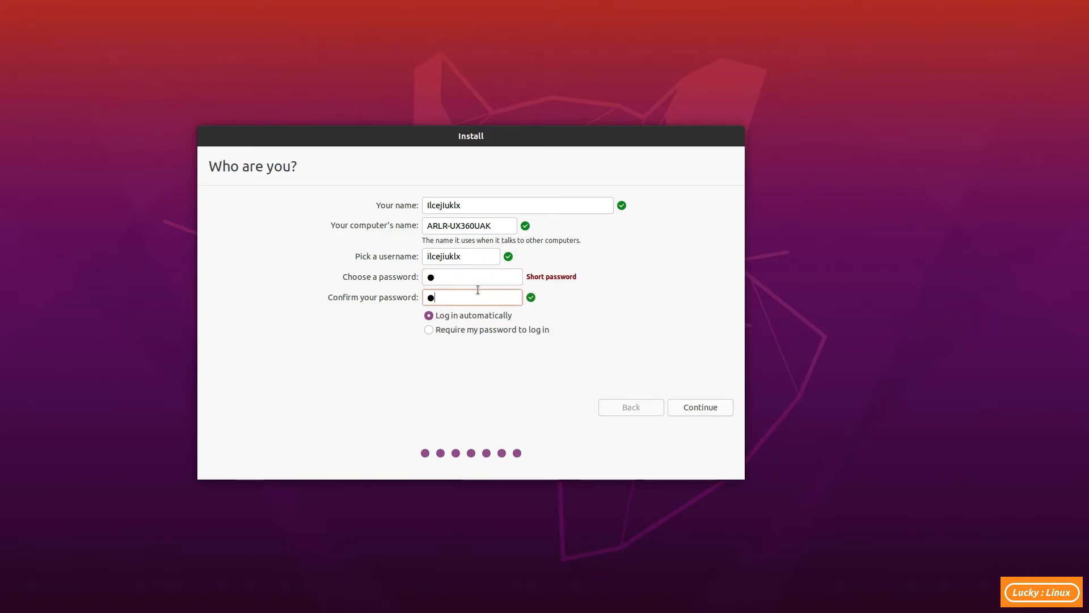
click(699, 410)
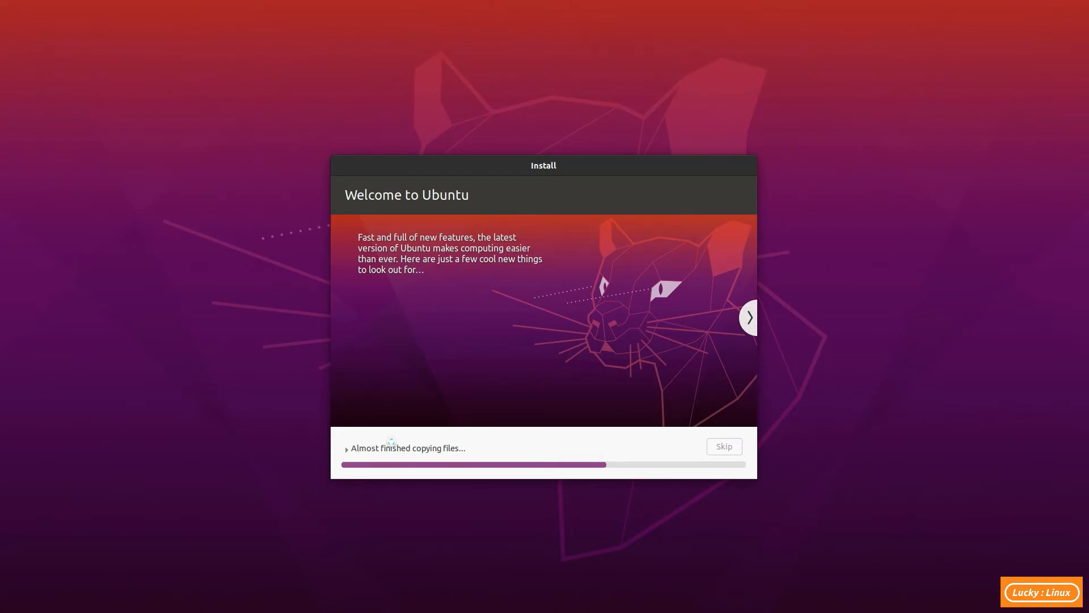
Step: Look at the installation progress details and restart the computer once the installation is complete
click(351, 449)
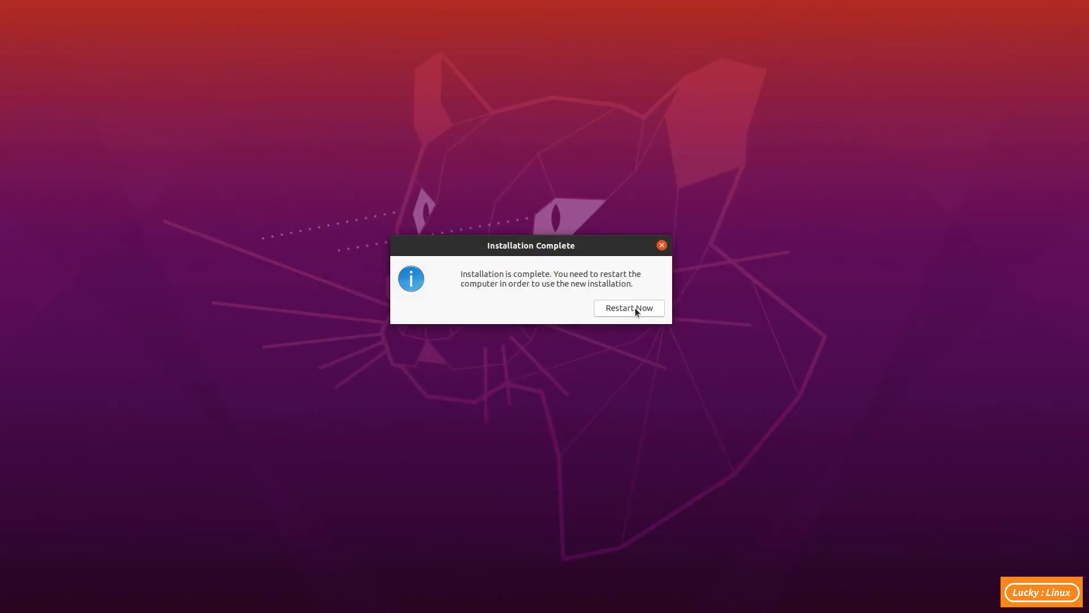
click(635, 307)
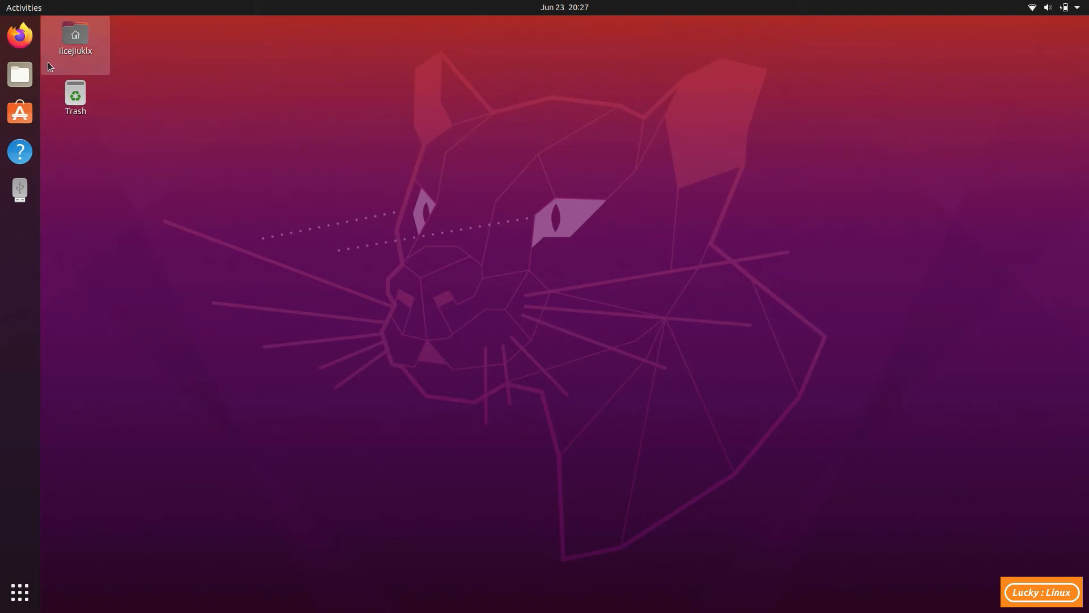
Step: Open Firefox and look through its new tab page
click(20, 36)
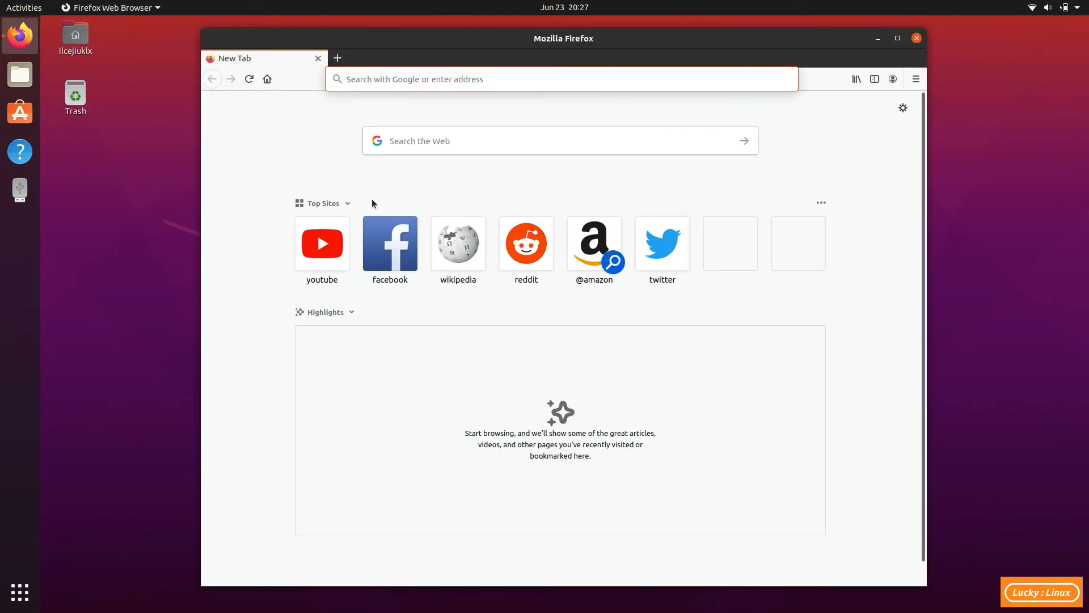
scroll(478, 147, down, 3)
scroll(478, 148, up, 3)
click(634, 111)
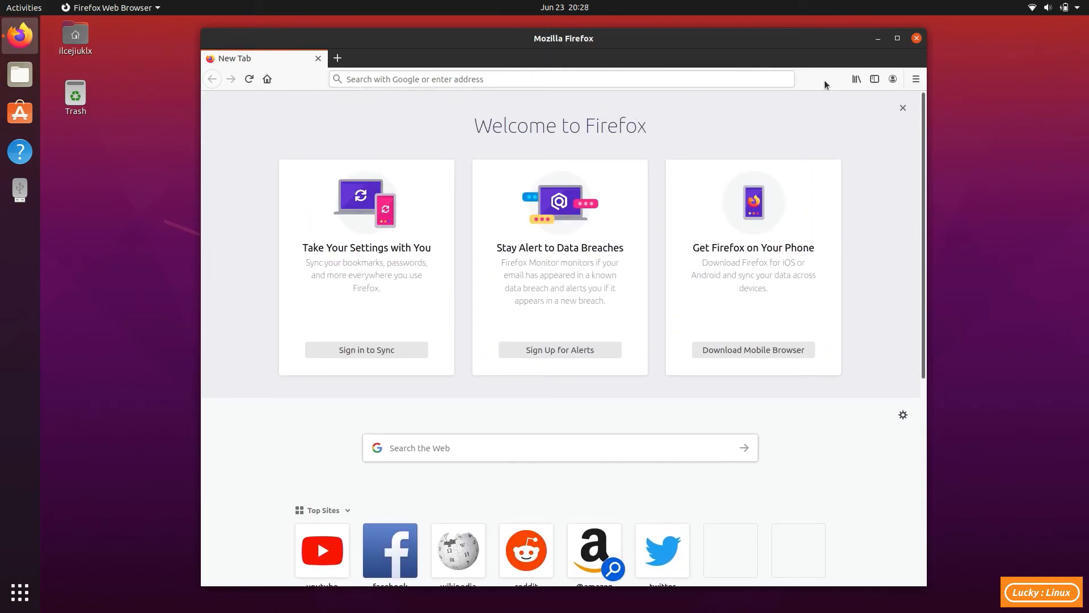
Step: Open the system Settings and view the About page with the device and OS details
click(1065, 8)
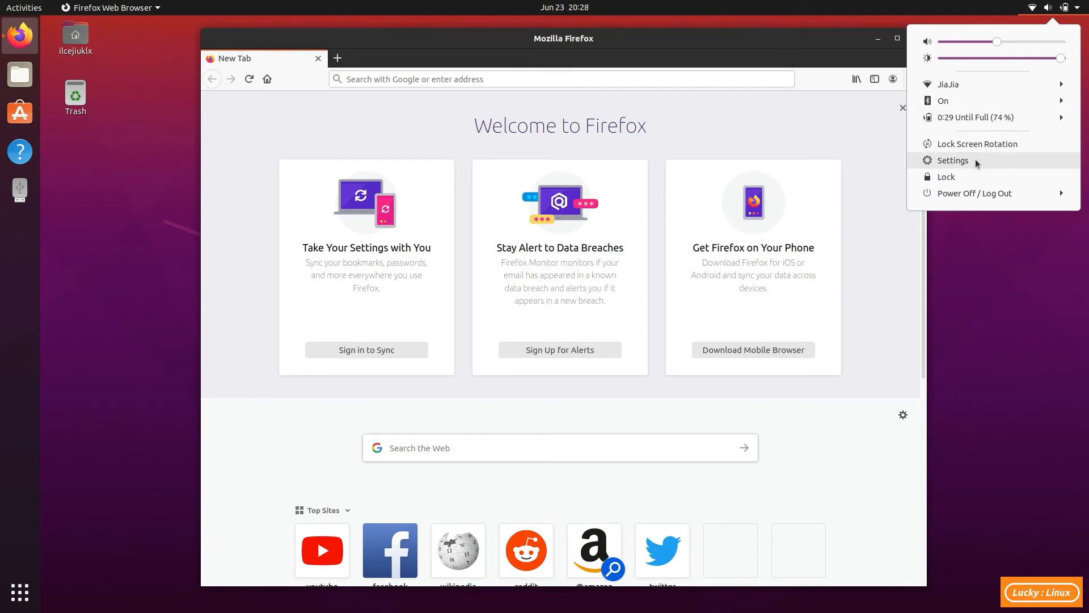
click(975, 161)
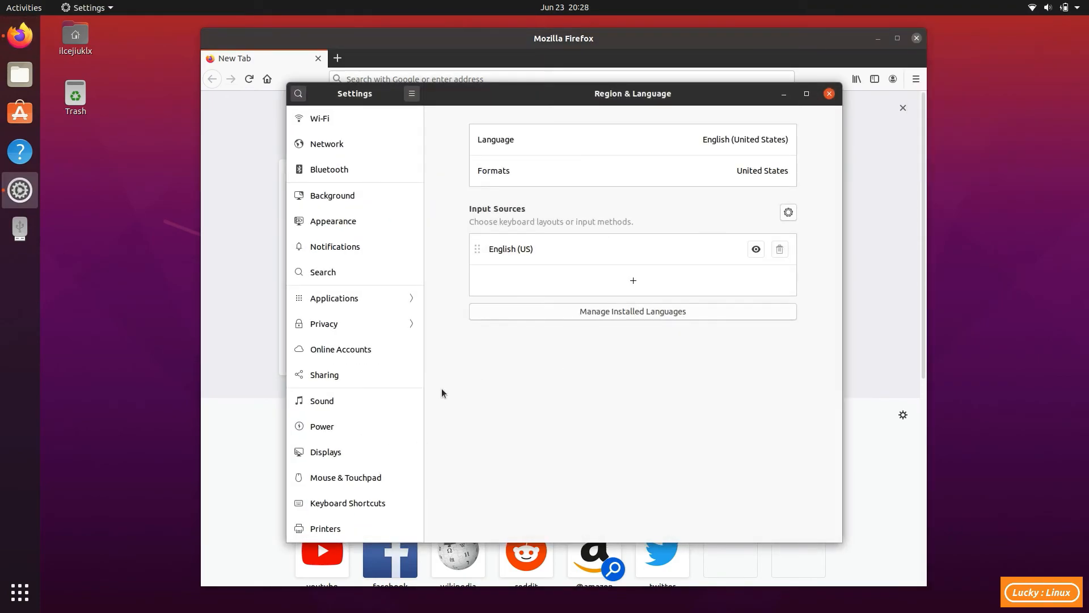
scroll(382, 444, down, 5)
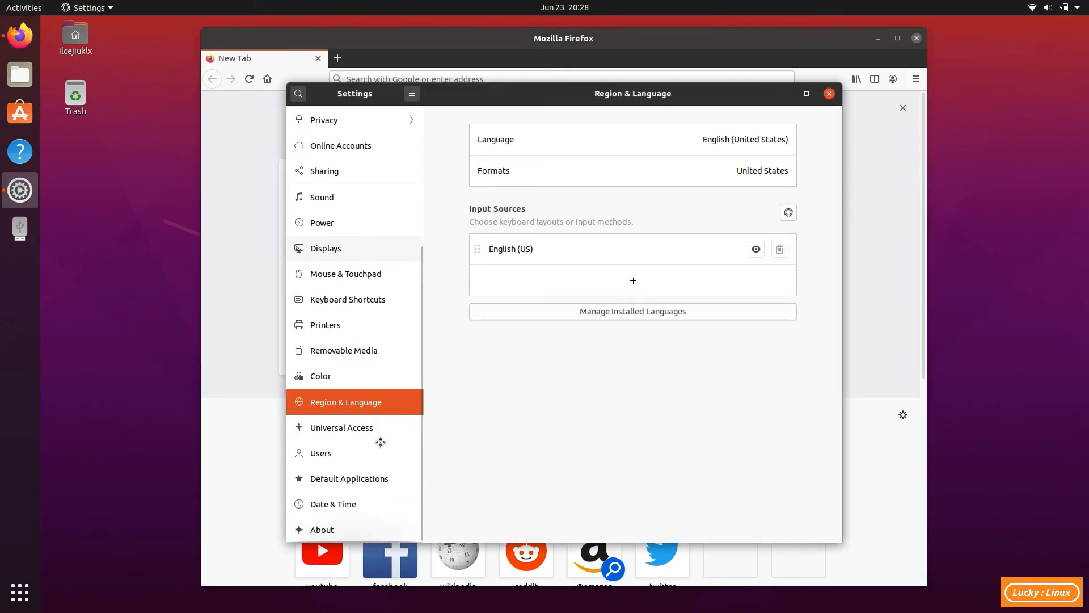
click(330, 529)
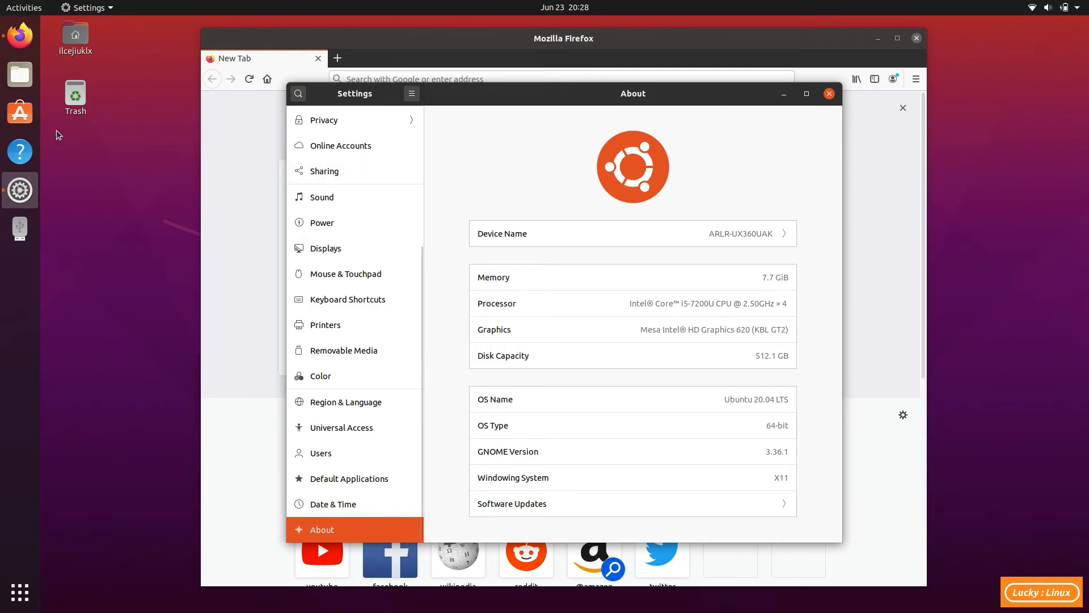
Step: Open Ubuntu Software and view its Games category
click(20, 113)
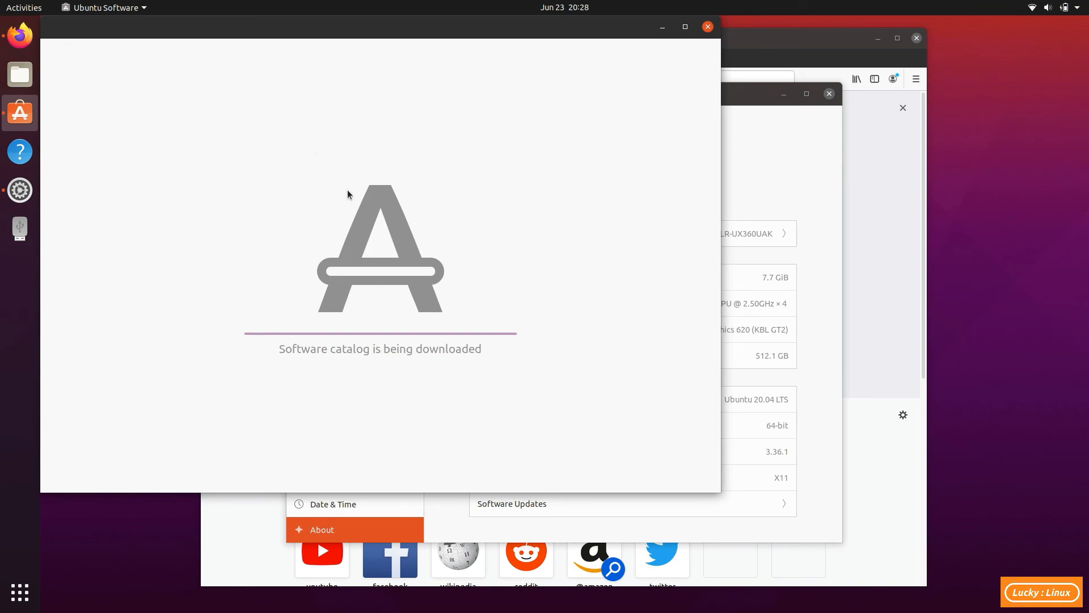
drag(454, 27, 513, 67)
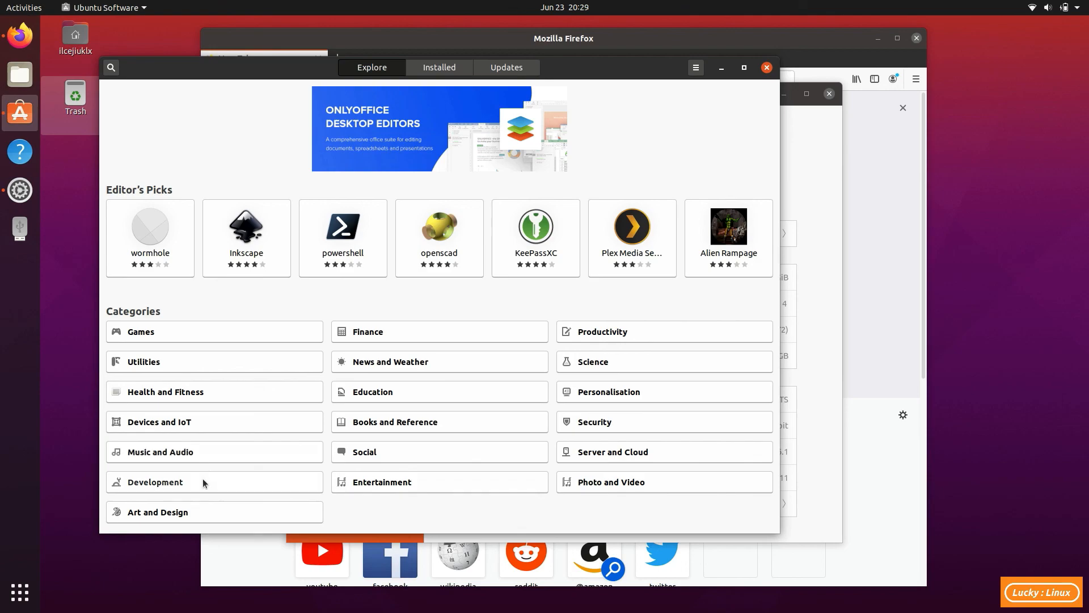
click(255, 330)
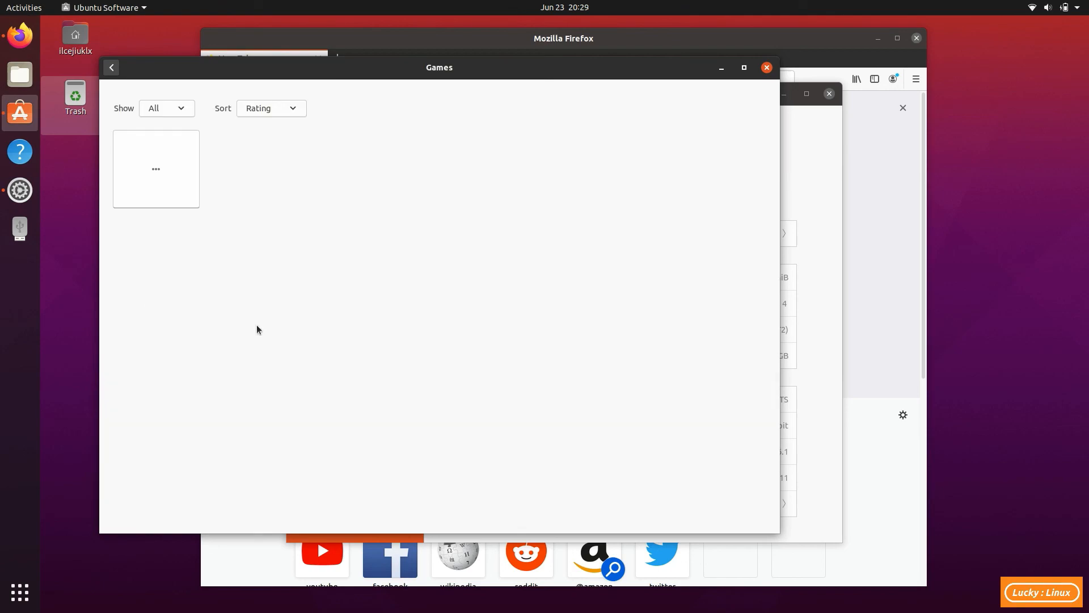